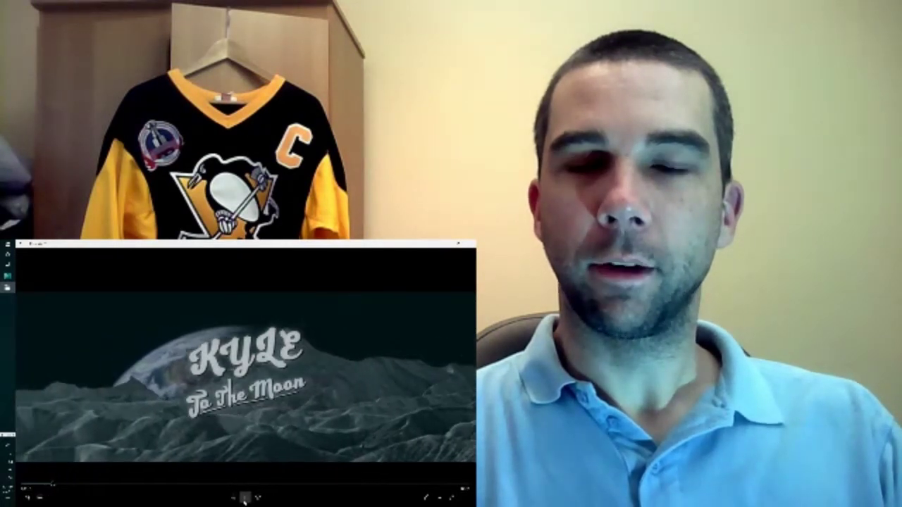
pyautogui.click(244, 498)
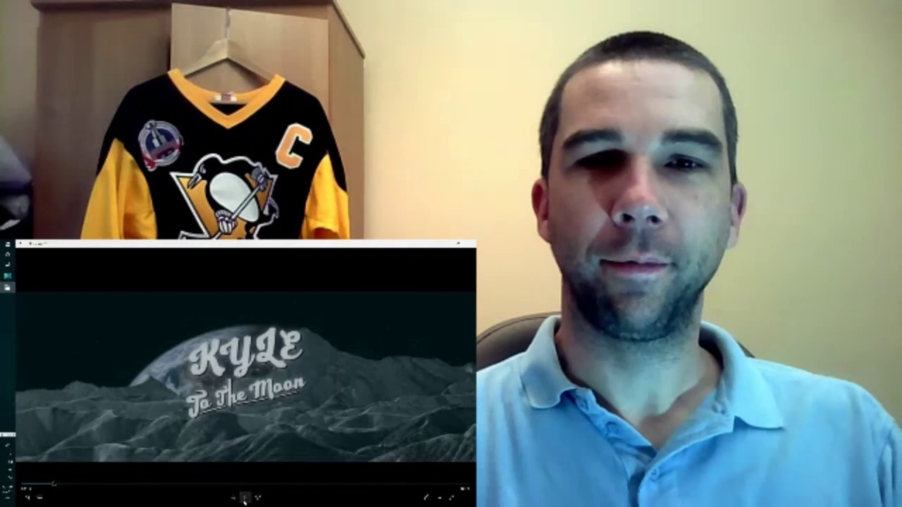
pyautogui.click(244, 497)
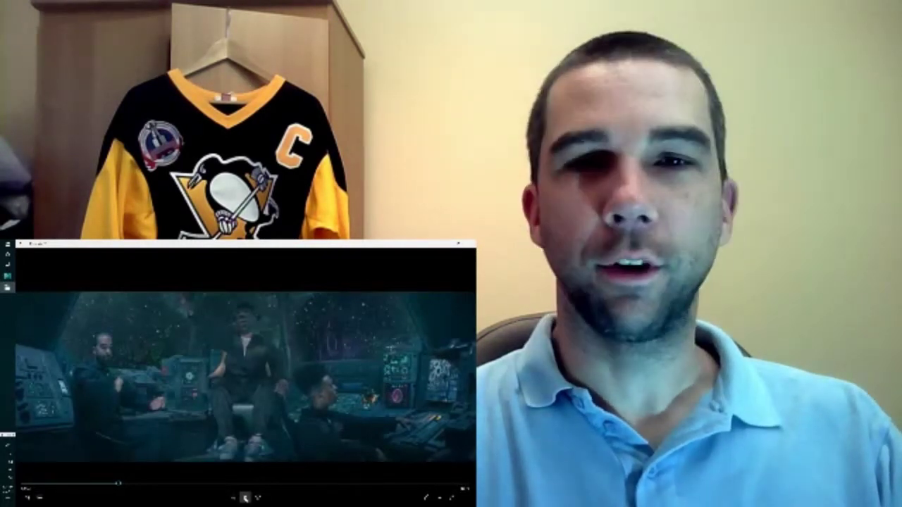
pyautogui.click(244, 497)
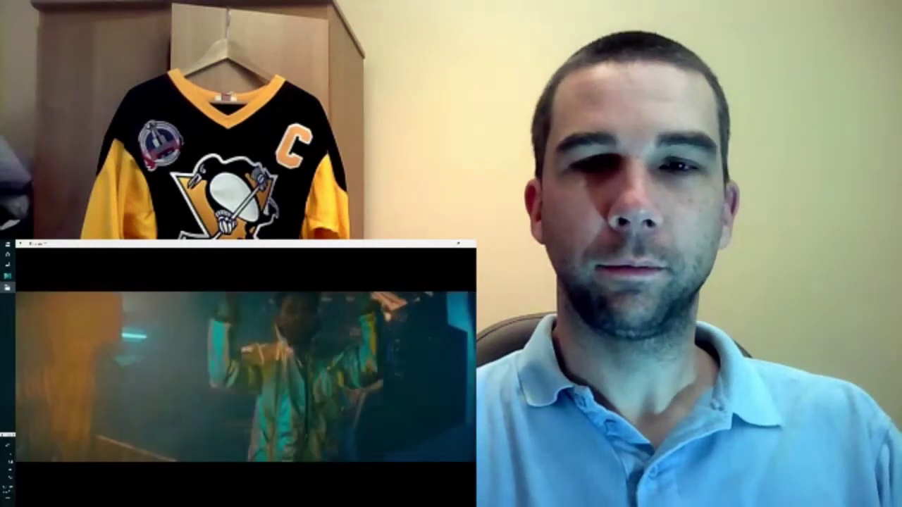